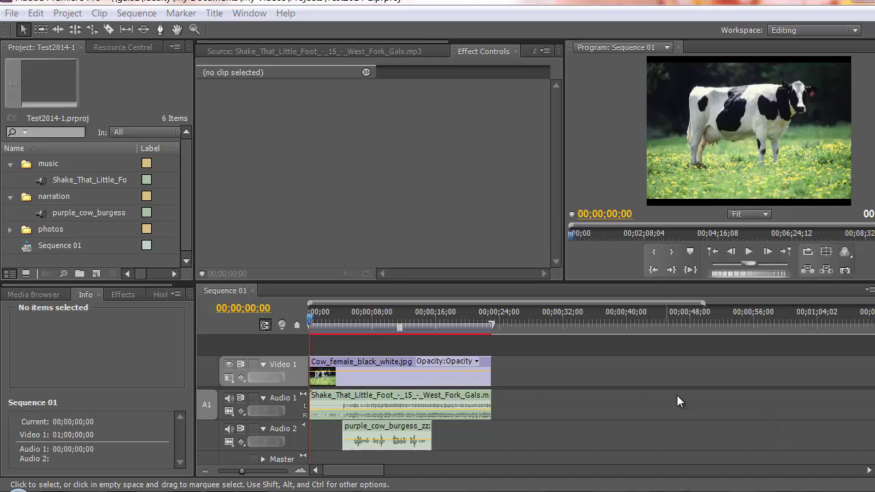
Inspect the cow image, music and narration clips, then play the sequence from the start
click(403, 361)
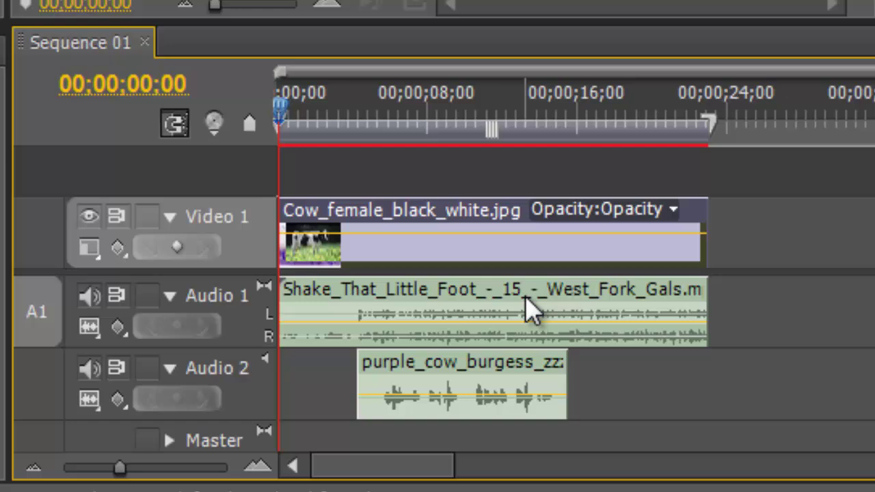
click(539, 292)
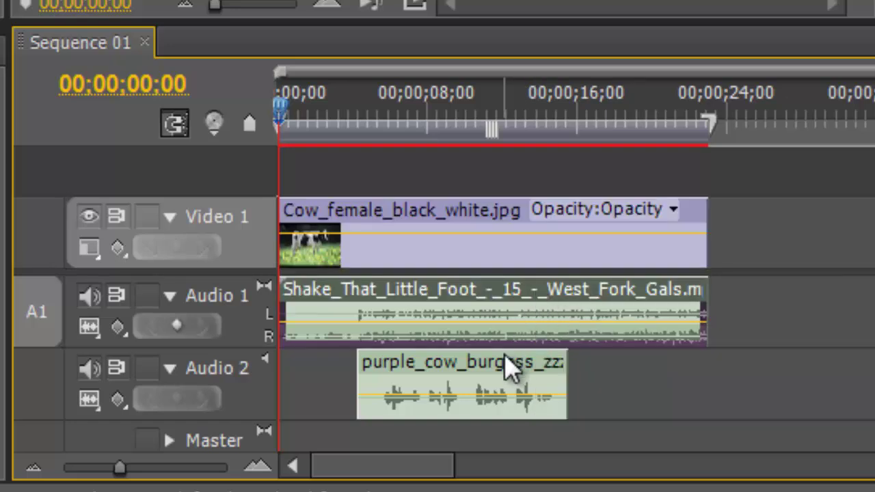
click(510, 370)
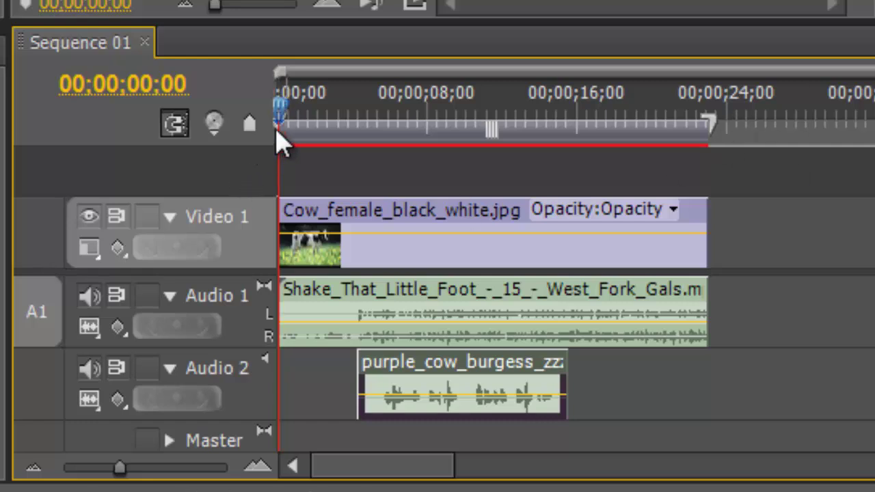
key(space)
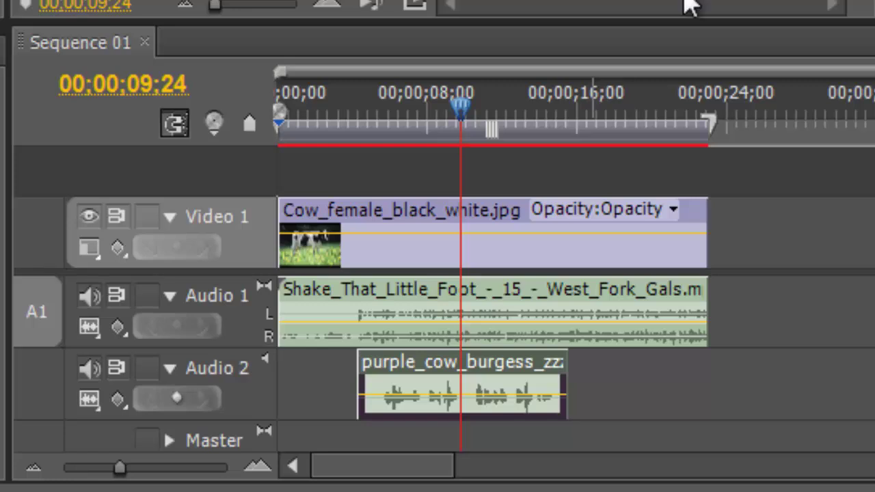
Mute the output of the Audio 1 music and Audio 2 narration tracks
click(334, 301)
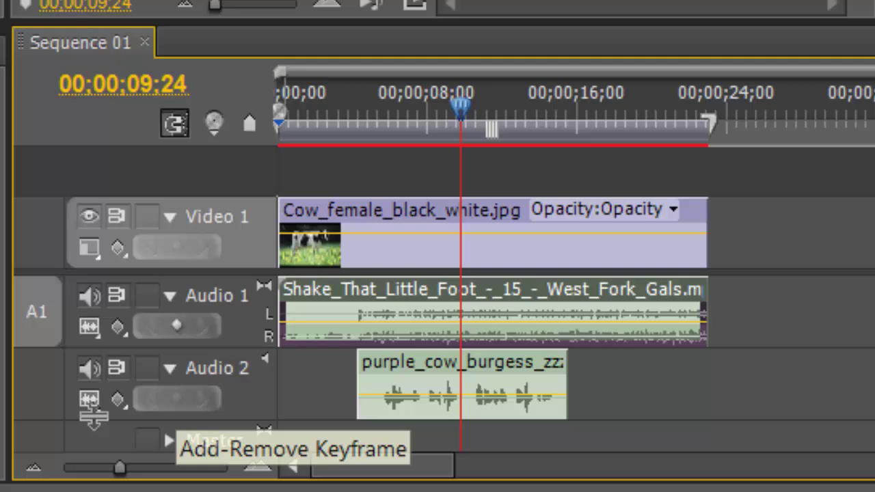
click(89, 296)
click(89, 369)
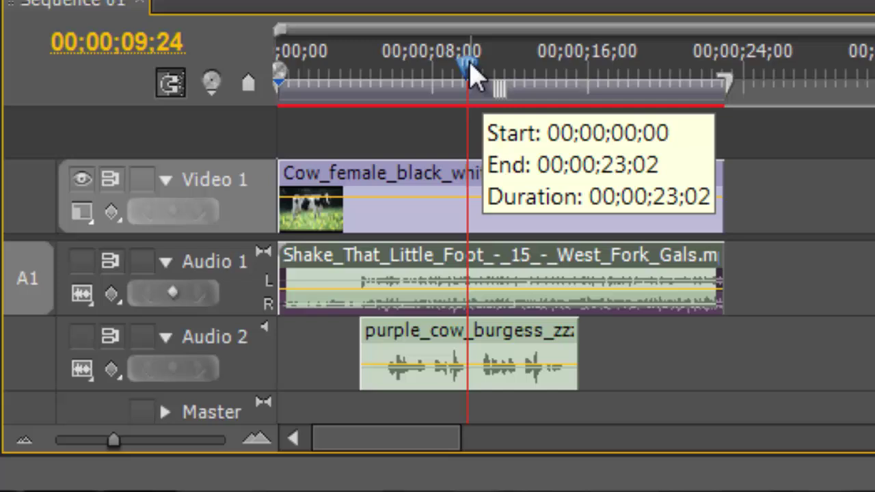
Add a music volume keyframe at the playhead around 5;13, after checking the narration's timing
drag(471, 68, 347, 77)
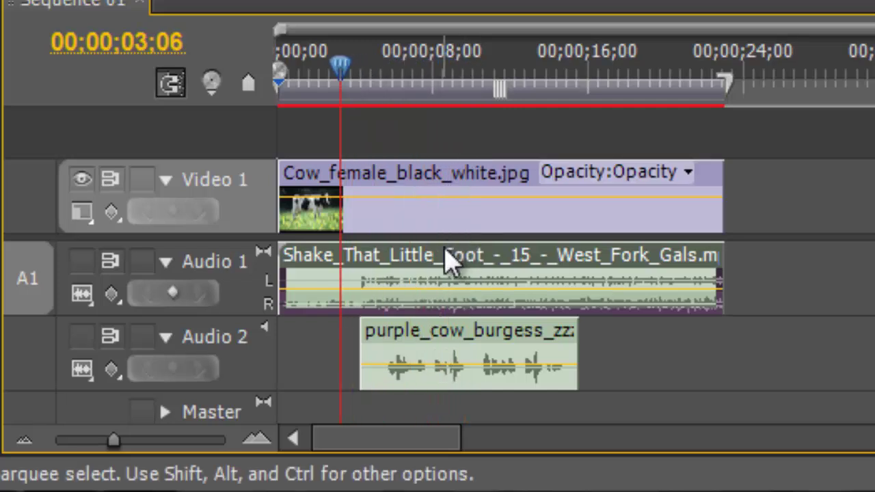
mouse_move(448, 260)
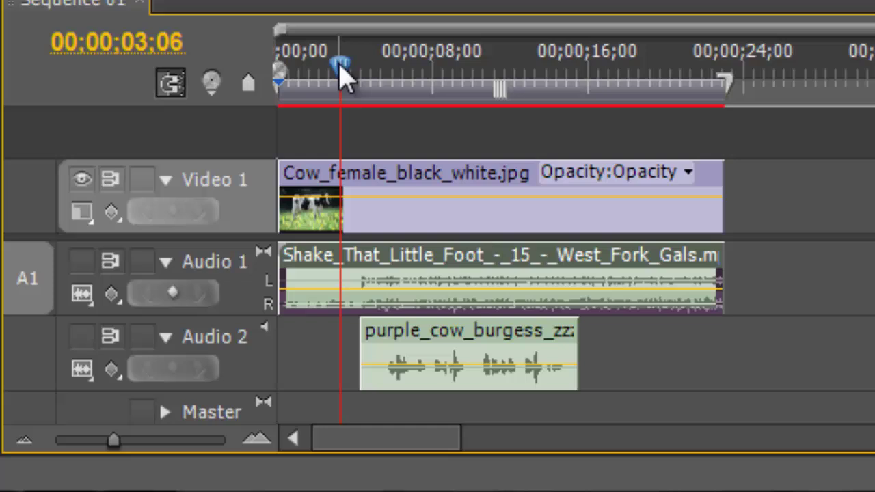
drag(340, 69, 385, 69)
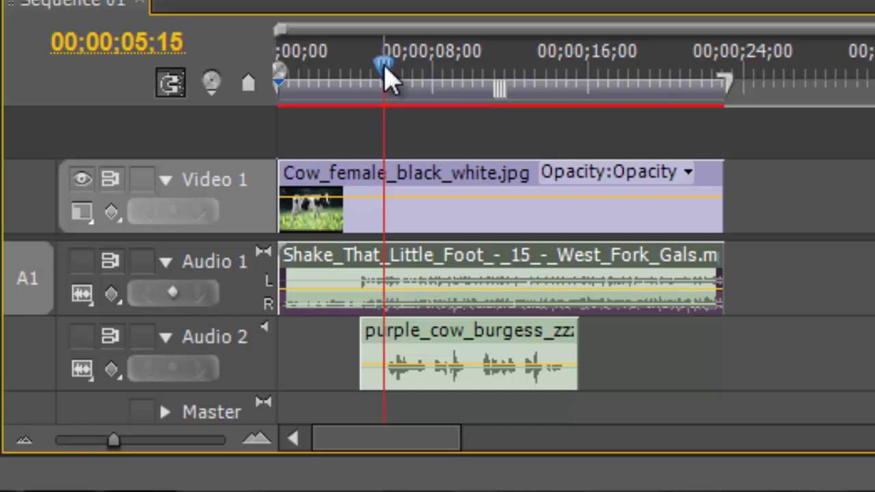
click(420, 372)
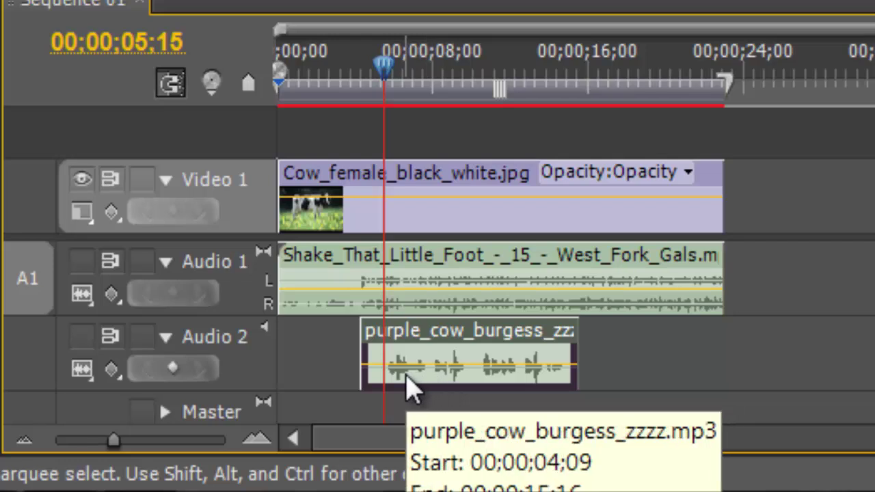
click(384, 72)
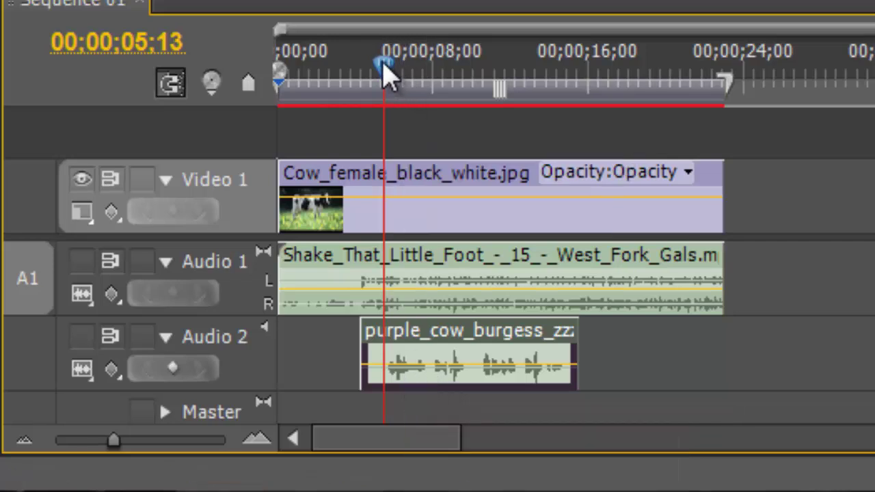
click(410, 264)
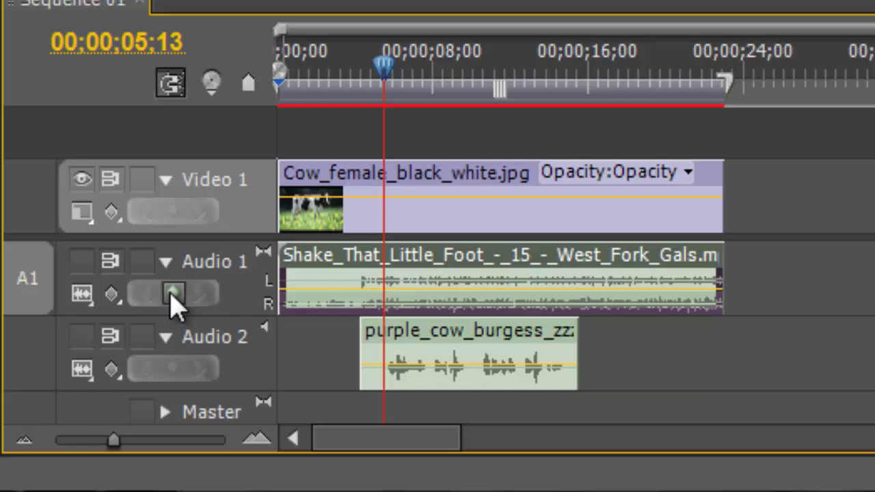
click(172, 294)
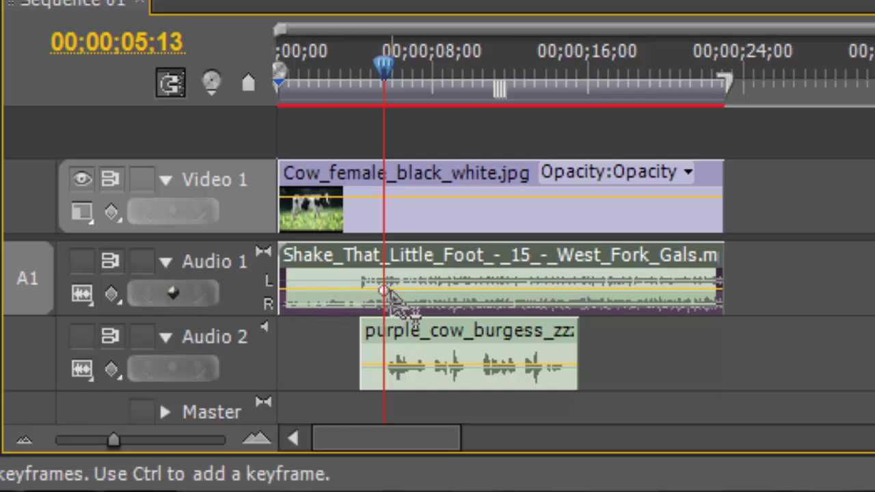
Add a second music volume keyframe at 00;00;04;01
mouse_move(390, 294)
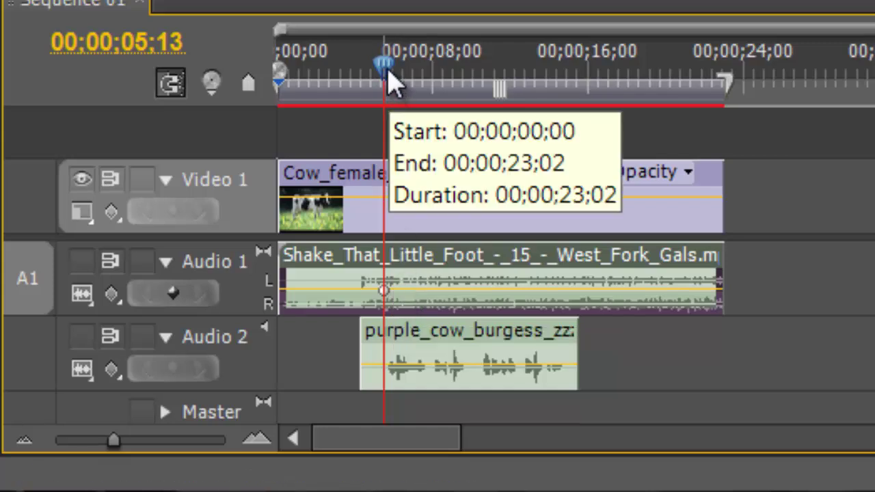
drag(384, 66, 357, 66)
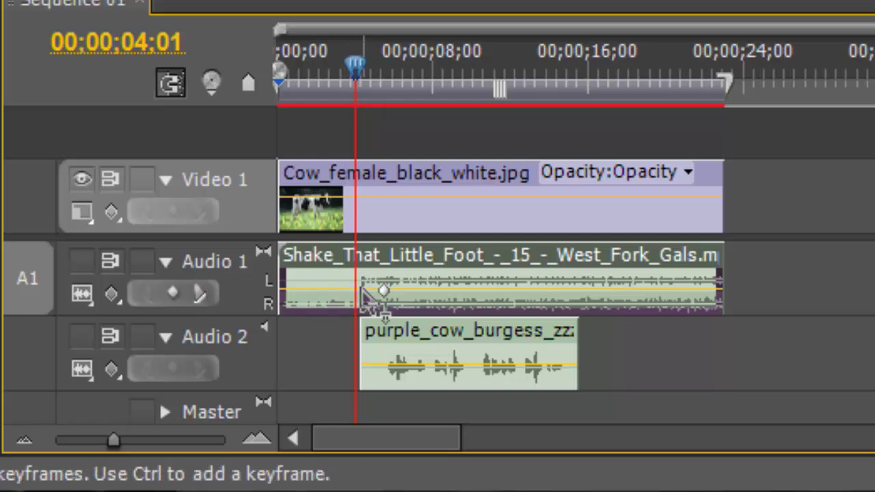
mouse_move(362, 293)
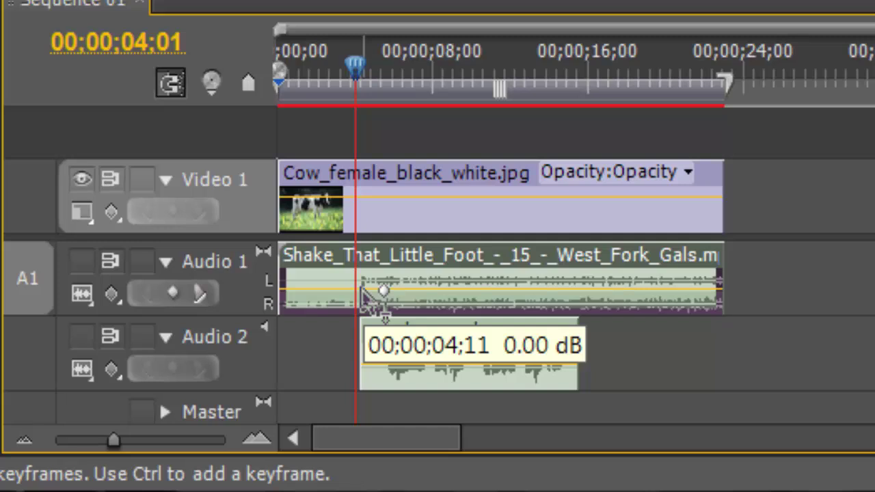
click(175, 294)
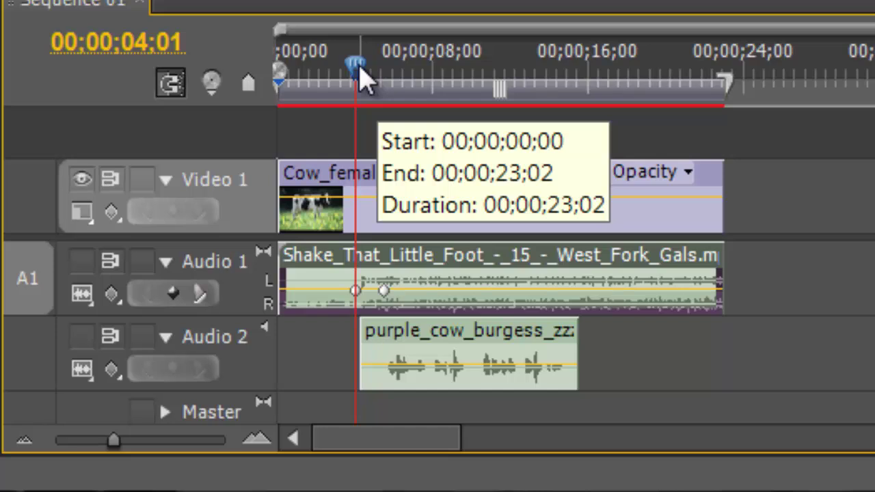
Add a music volume keyframe at about 14 seconds, near the narration's end
drag(359, 67, 572, 67)
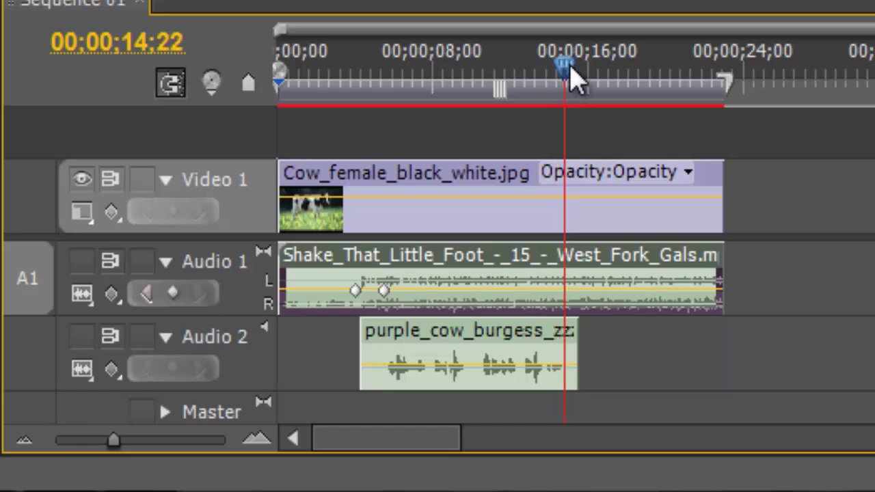
drag(572, 67, 568, 67)
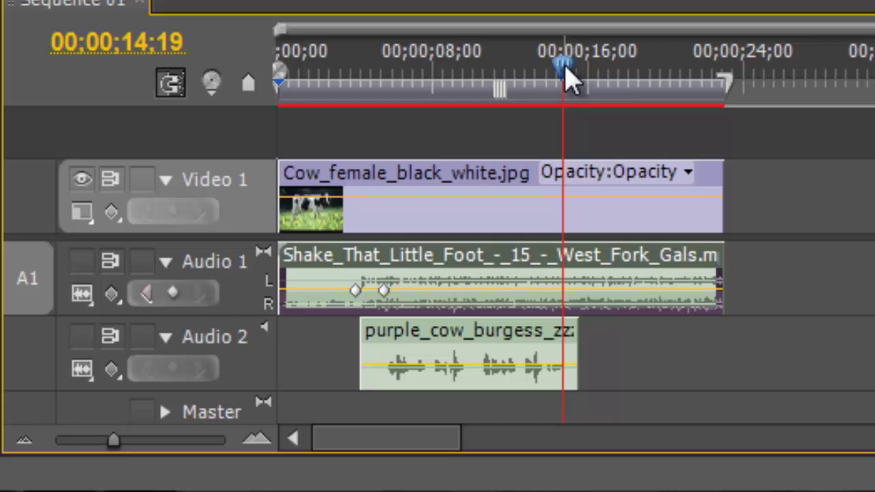
mouse_move(567, 68)
mouse_down()
mouse_move(719, 67)
mouse_move(566, 67)
mouse_up()
click(171, 290)
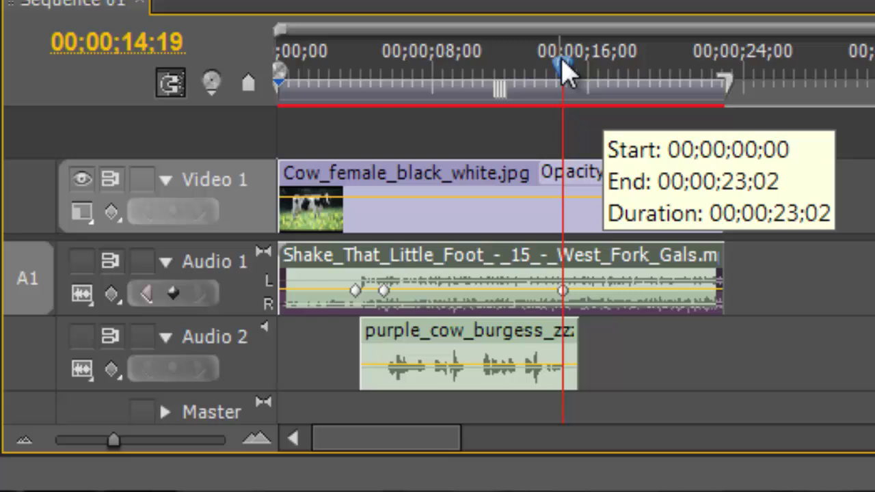
Add another music volume keyframe at about 00;00;16;03, then advance the playhead toward 20 seconds
drag(562, 69, 593, 69)
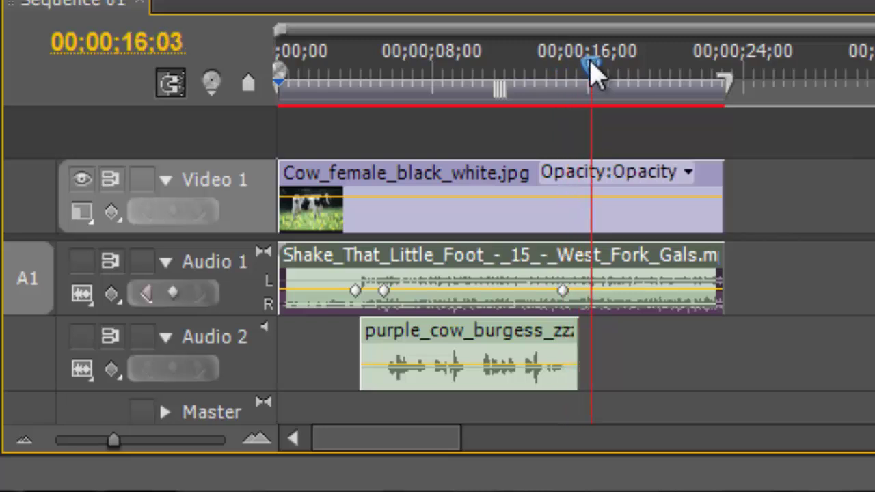
click(174, 298)
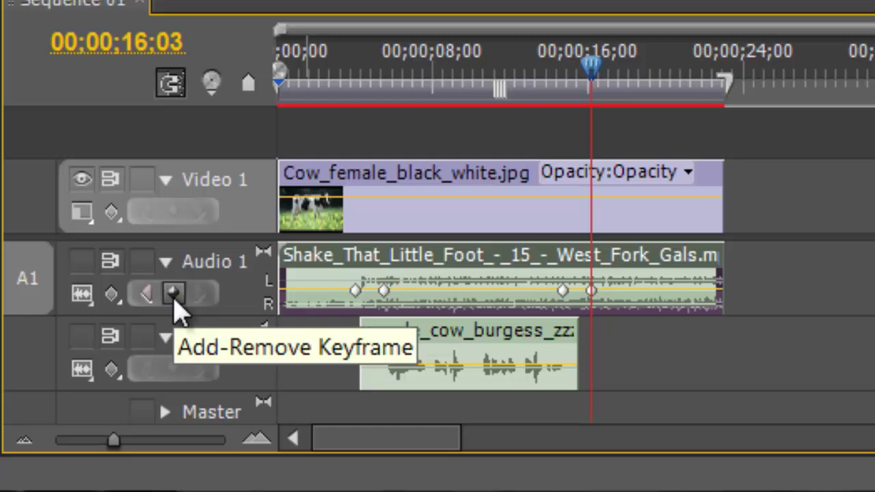
click(592, 68)
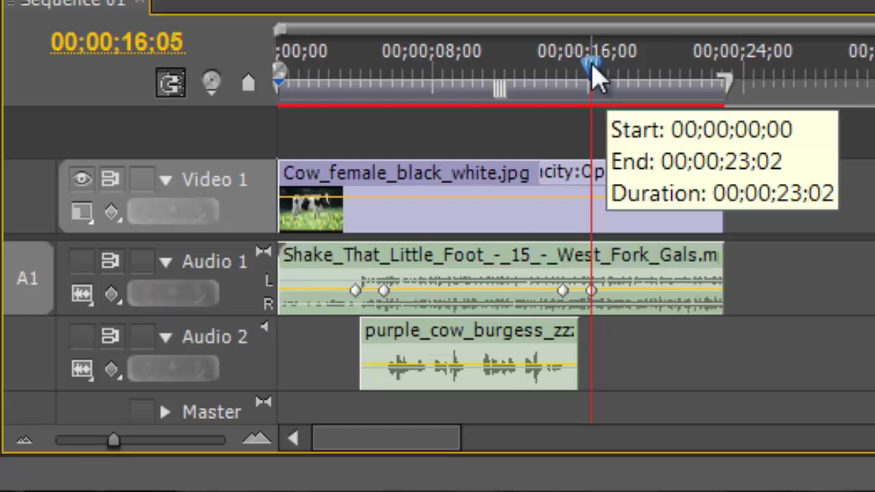
drag(593, 68, 669, 80)
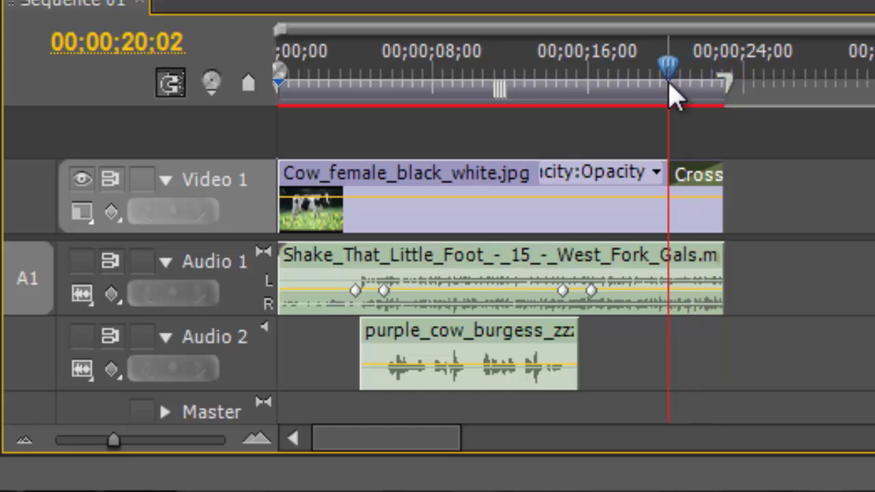
Add music volume keyframes at 20;02 and at the clip's end, 22;27
click(703, 270)
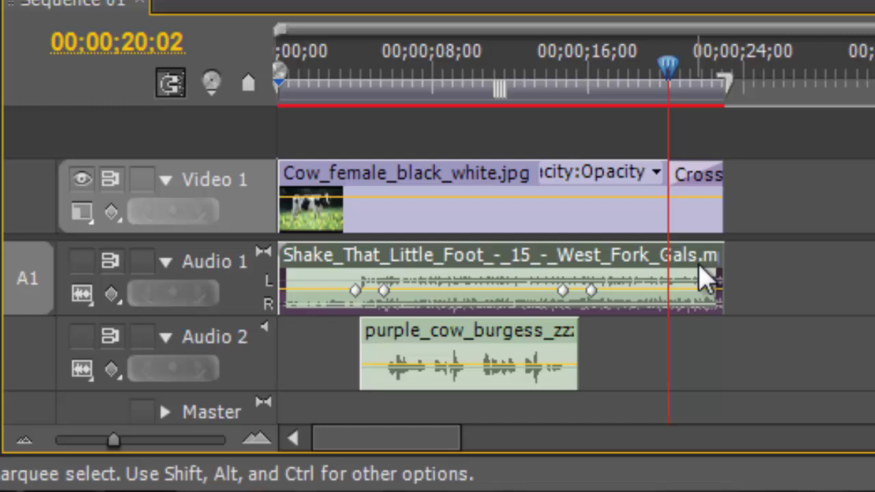
click(175, 292)
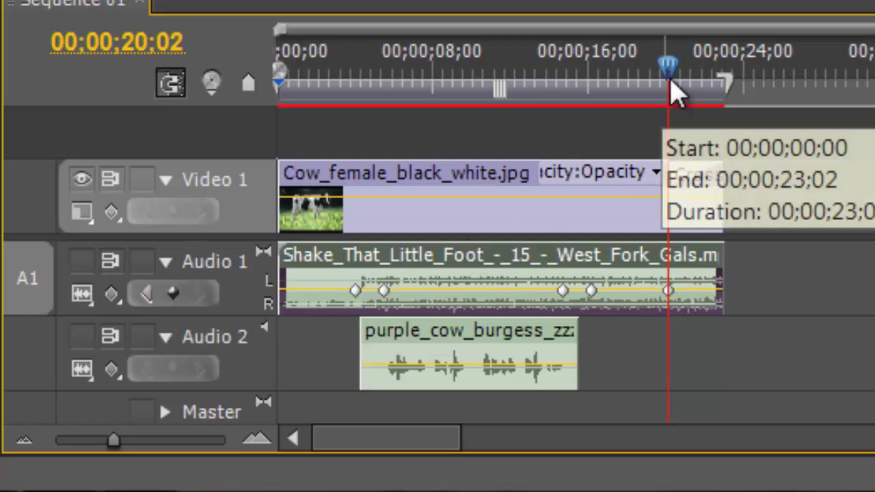
drag(673, 81, 725, 68)
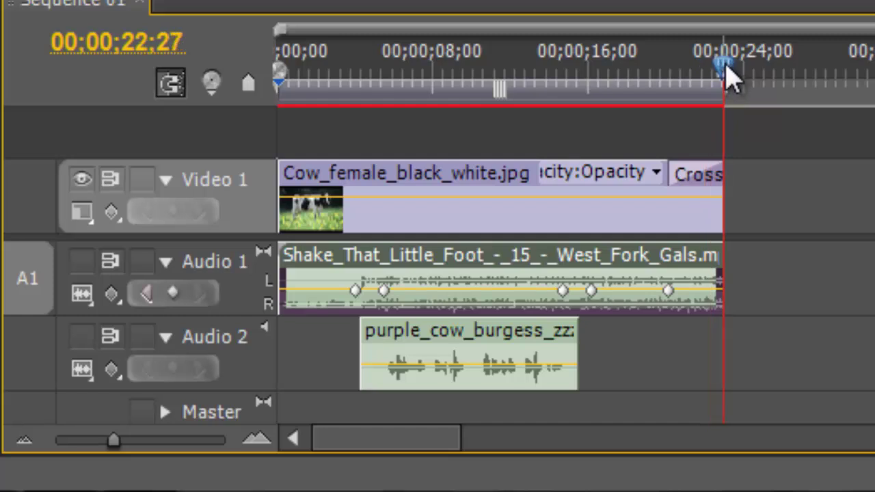
click(179, 292)
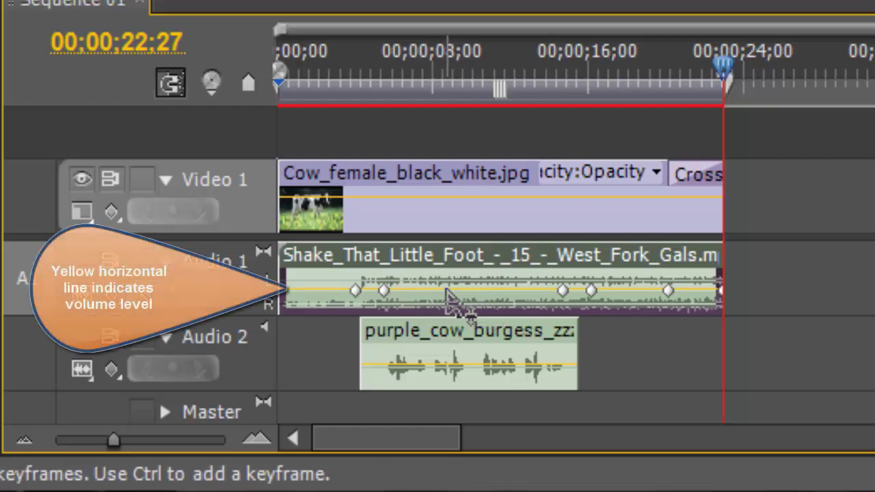
Drag the music volume line between the middle keyframes down to about -22.27 dB
mouse_move(448, 301)
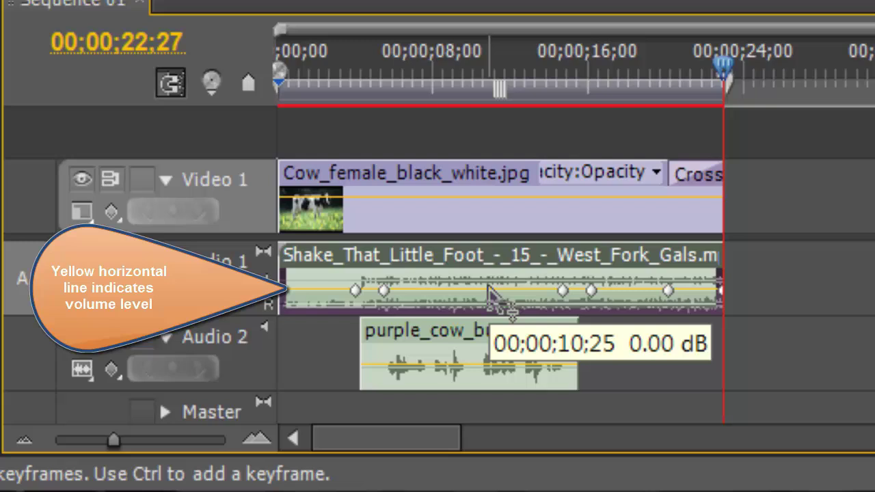
drag(489, 291, 489, 302)
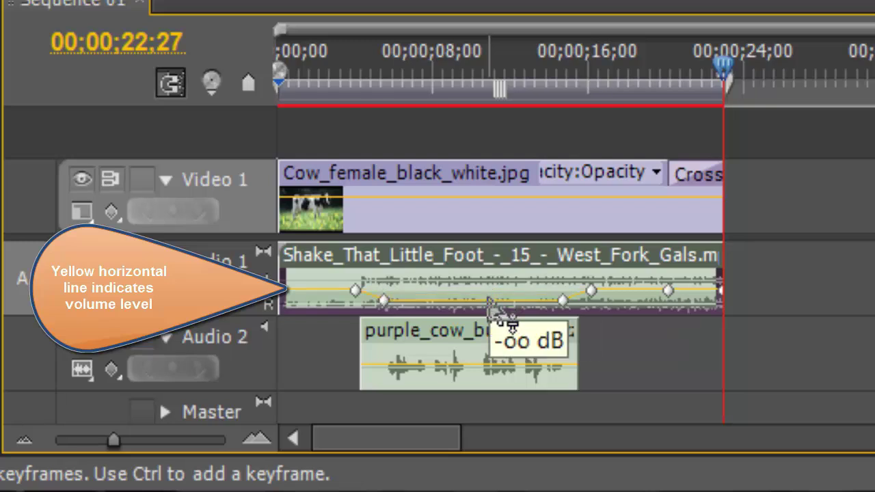
drag(488, 302, 488, 300)
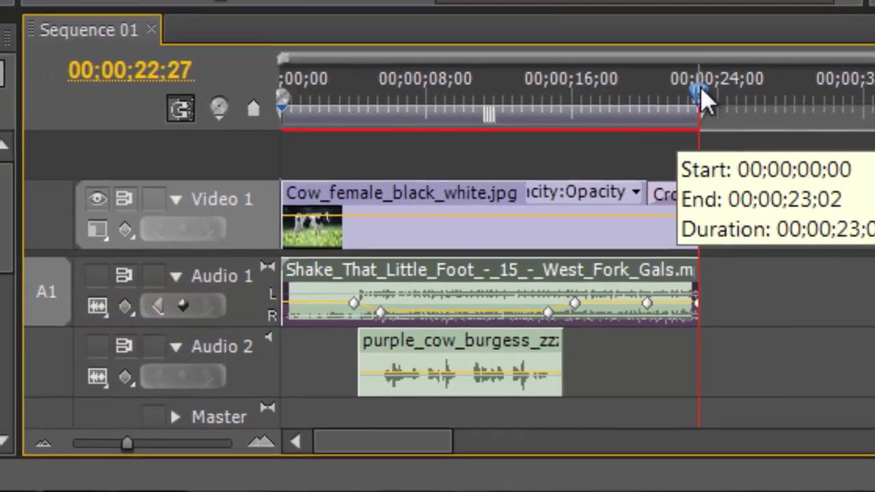
drag(705, 99, 335, 99)
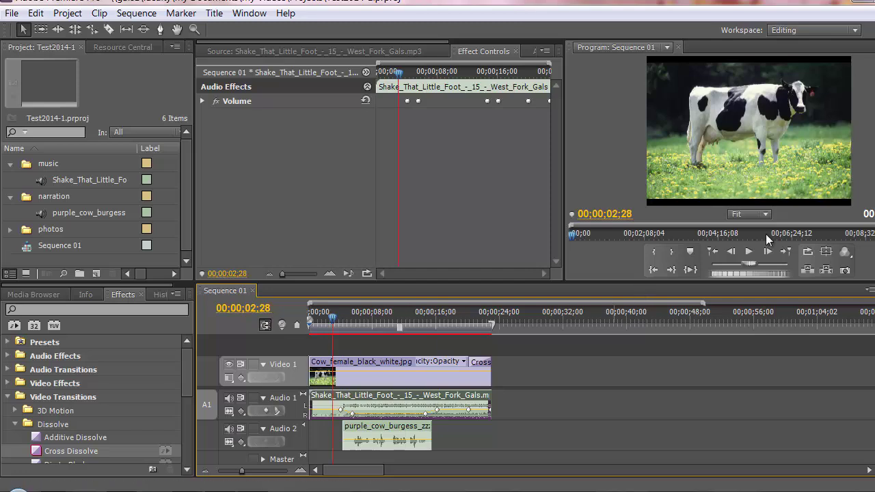
click(749, 252)
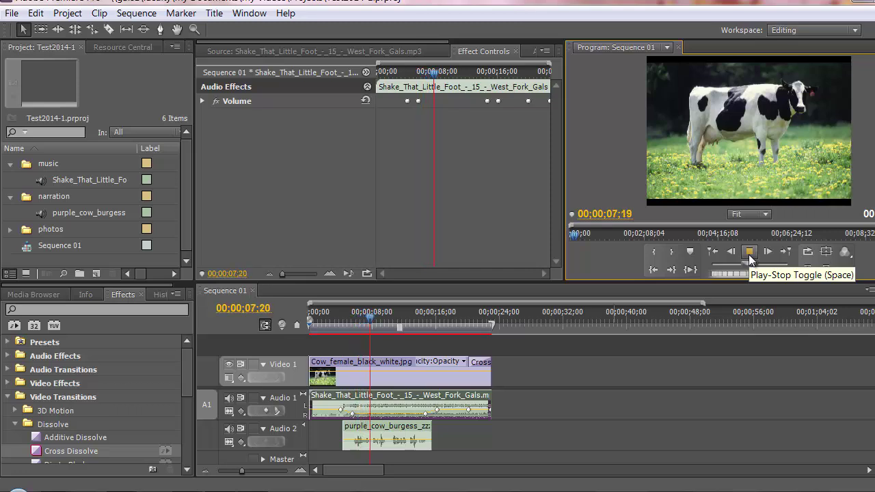
click(749, 253)
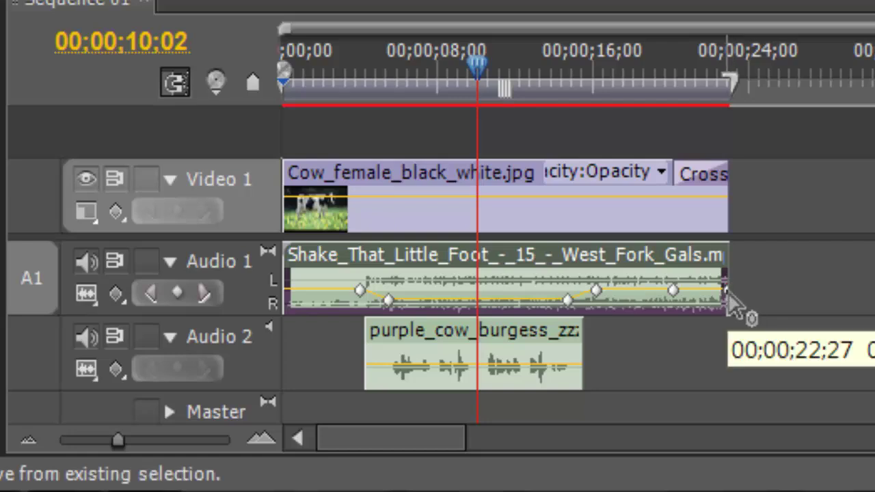
Pull the final music keyframe at 22;27 to minimum volume and return the playhead to 00;00;00;00
drag(726, 290, 727, 343)
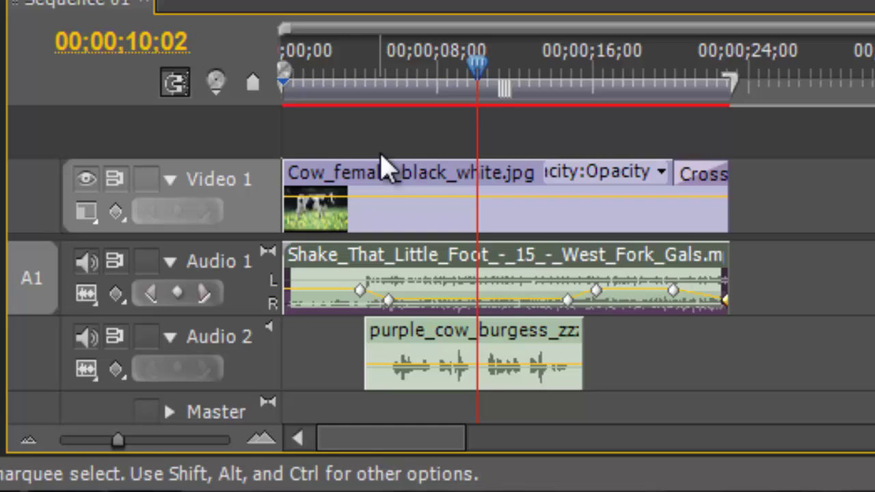
drag(479, 71, 248, 82)
click(251, 86)
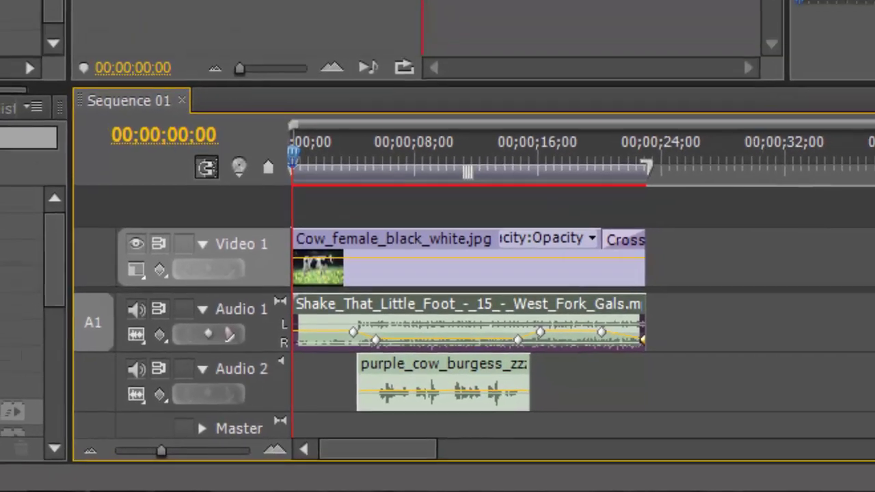
Save Test2014-1.prproj and play Sequence 01 from the start
key(ctrl+s)
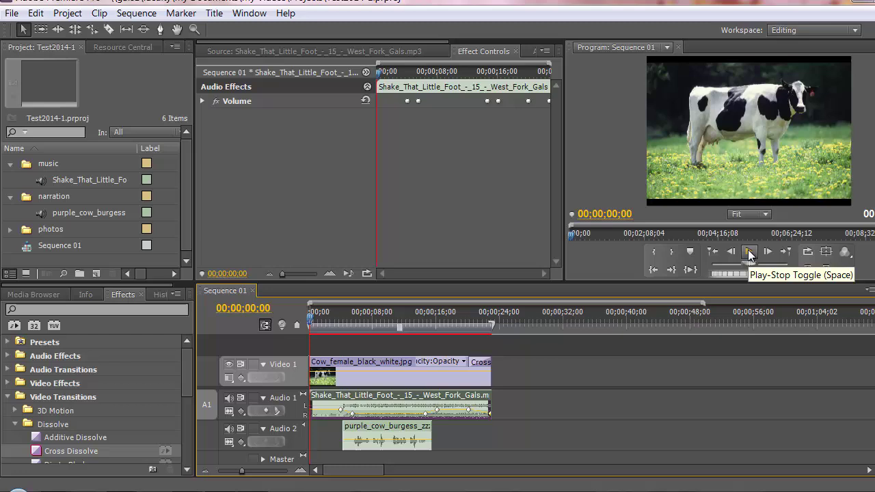
click(751, 253)
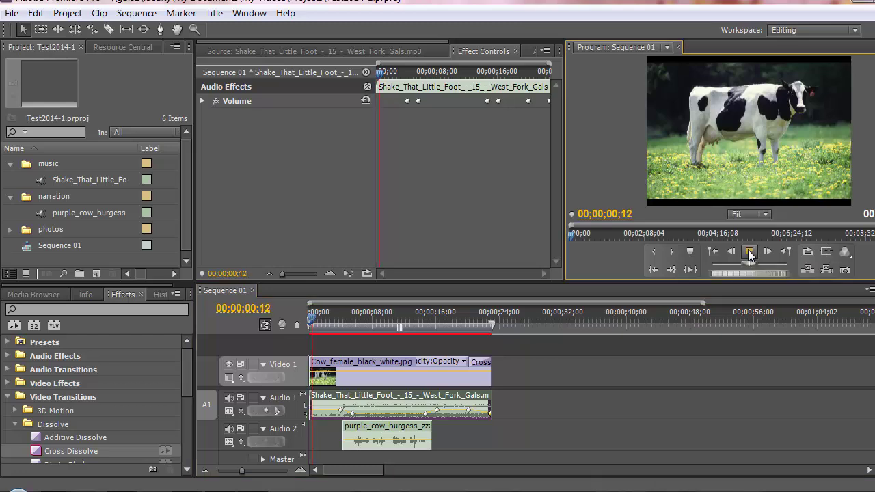